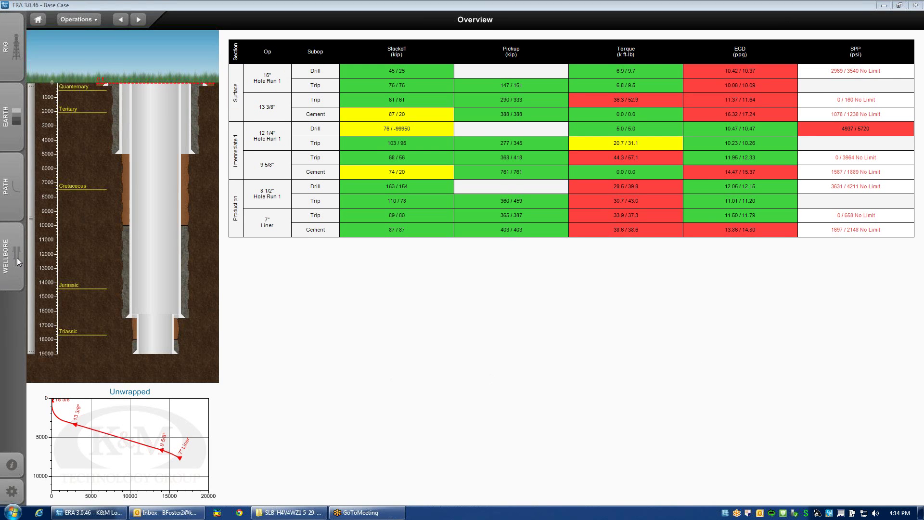
- Open the Wellbore Builder for the Base Case, listing its conductor, surface, intermediate and liner sections
{"action": "left_click", "coordinate": [16, 260]}
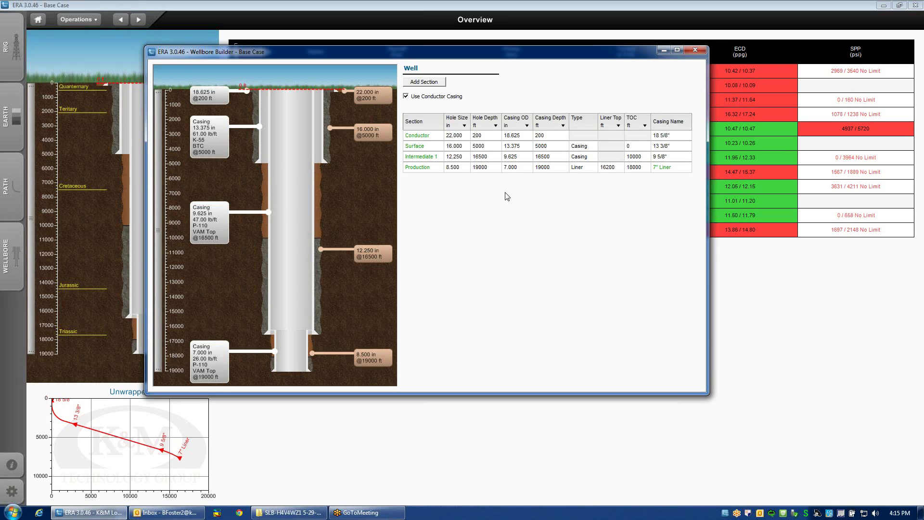
- Taper the Intermediate 1 hole with a 13.500 in upper section to 10750 ft above 12.250 in to 16500 ft
{"action": "left_click", "coordinate": [457, 160]}
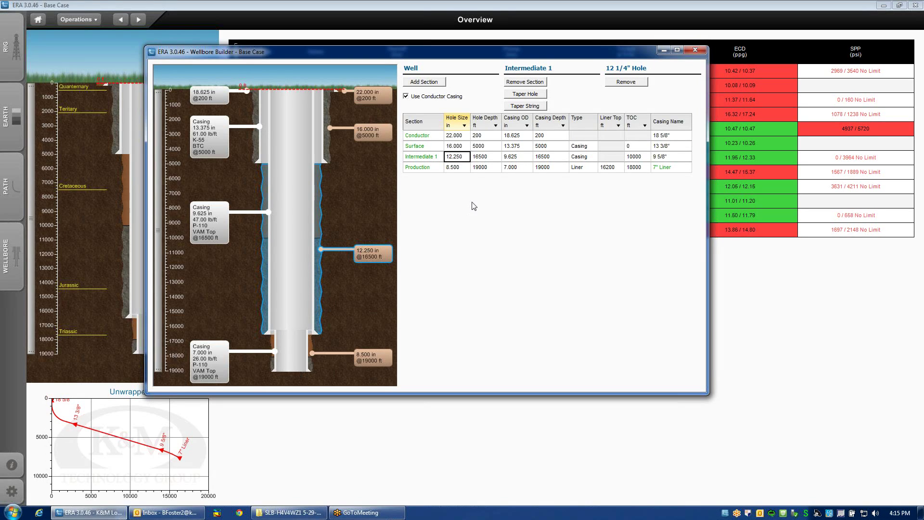
{"action": "left_click", "coordinate": [520, 95]}
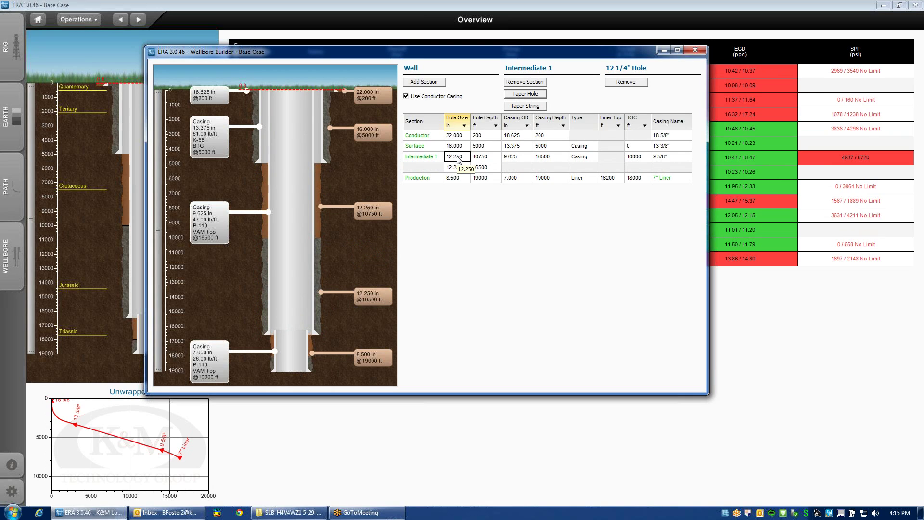
{"action": "left_click", "coordinate": [459, 159]}
{"action": "key", "text": "BackSpace"}
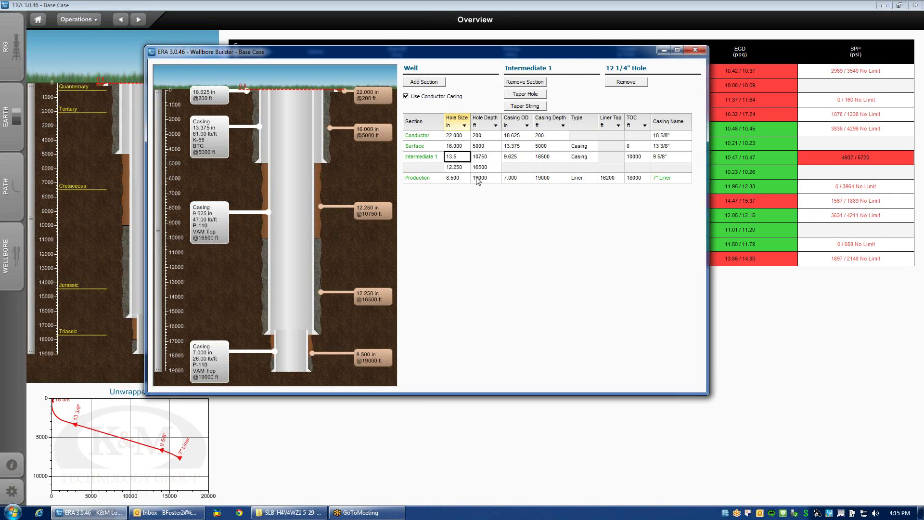
{"action": "type", "text": "3.5"}
{"action": "left_click", "coordinate": [462, 168]}
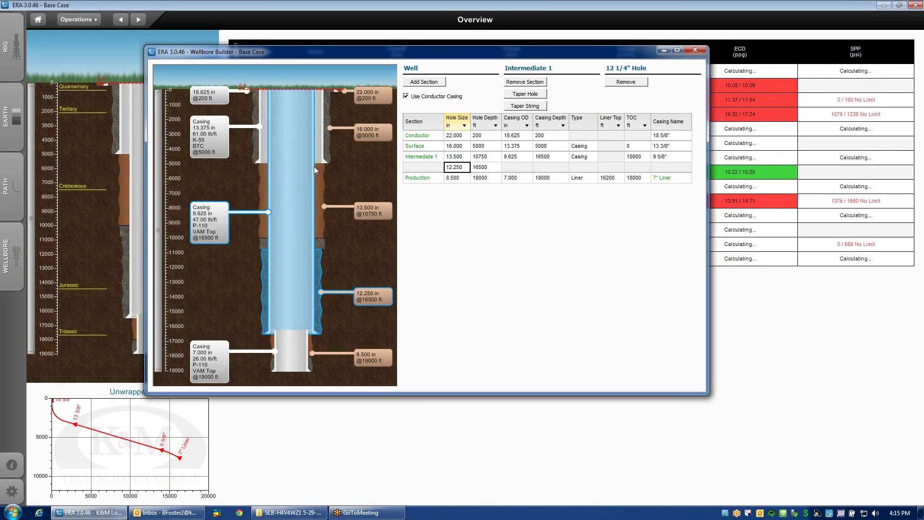
{"action": "left_click", "coordinate": [481, 159]}
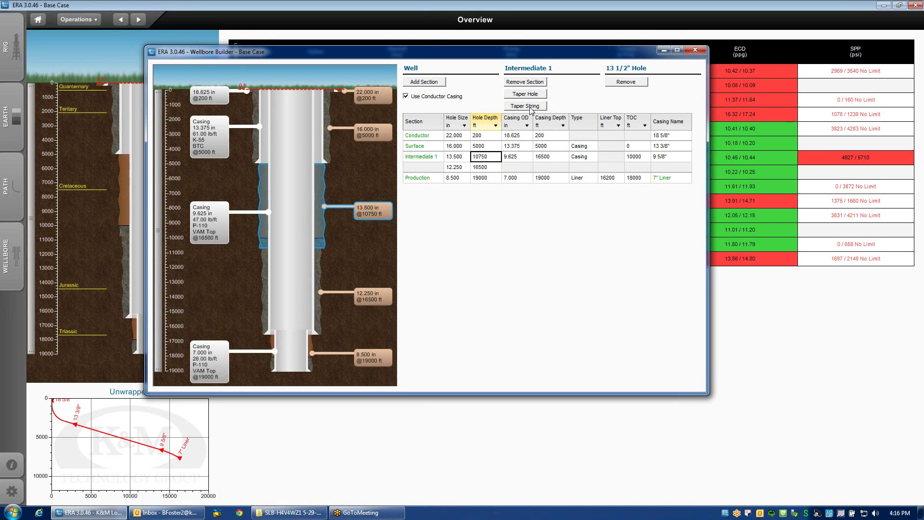
- Split the 9 5/8" Intermediate 1 casing into a taper, with the upper string ending at 10000 ft
{"action": "left_click", "coordinate": [530, 107]}
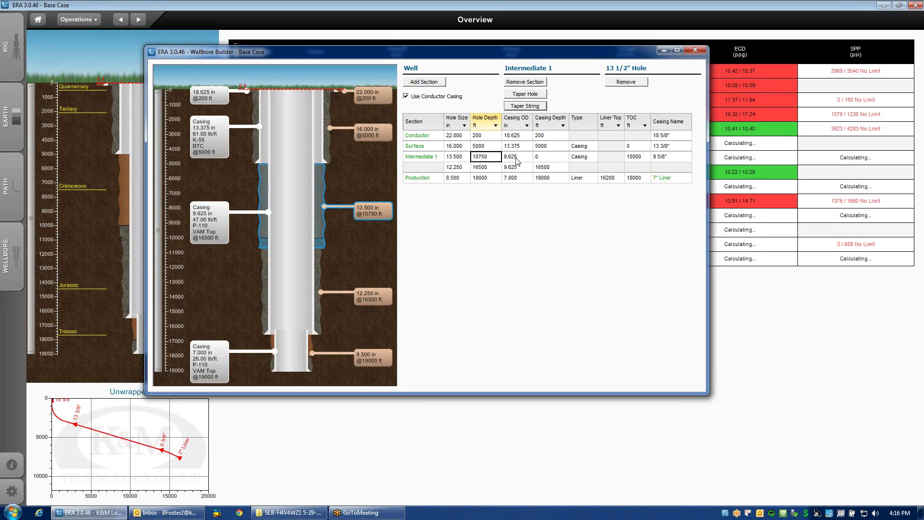
{"action": "left_click", "coordinate": [545, 159]}
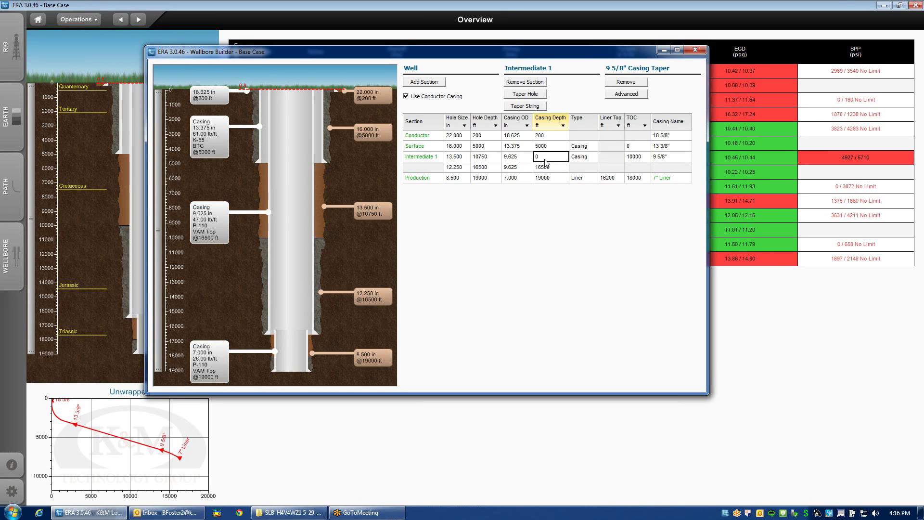
{"action": "type", "text": "1000"}
{"action": "left_click", "coordinate": [552, 168]}
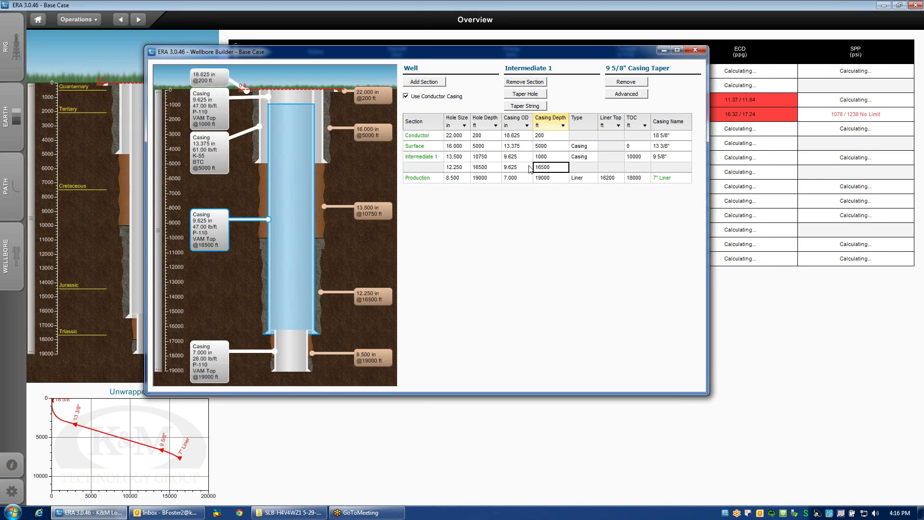
{"action": "left_click", "coordinate": [516, 166]}
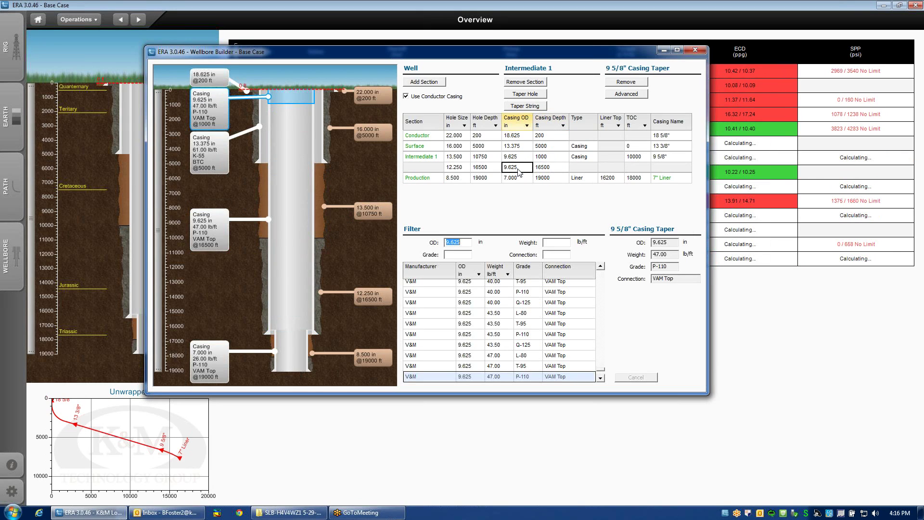
{"action": "left_click", "coordinate": [547, 158]}
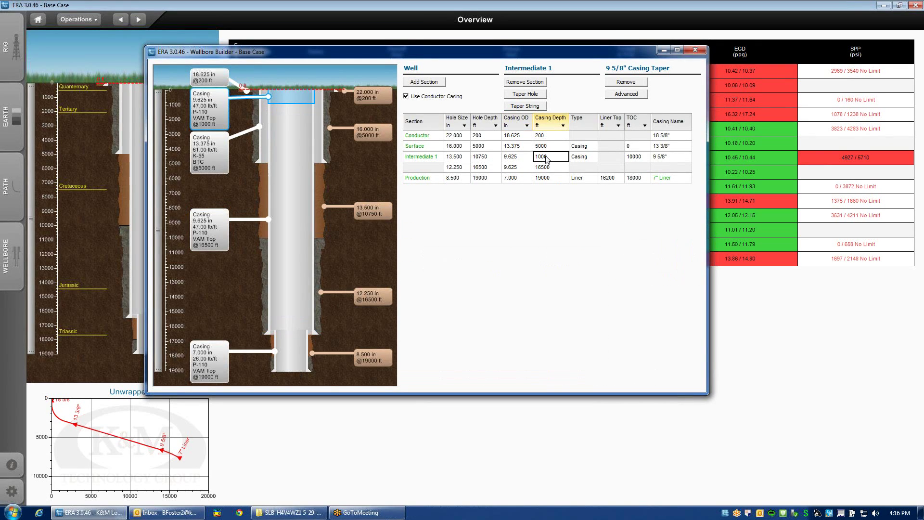
{"action": "key", "text": "BackSpace"}
{"action": "key", "text": "Return"}
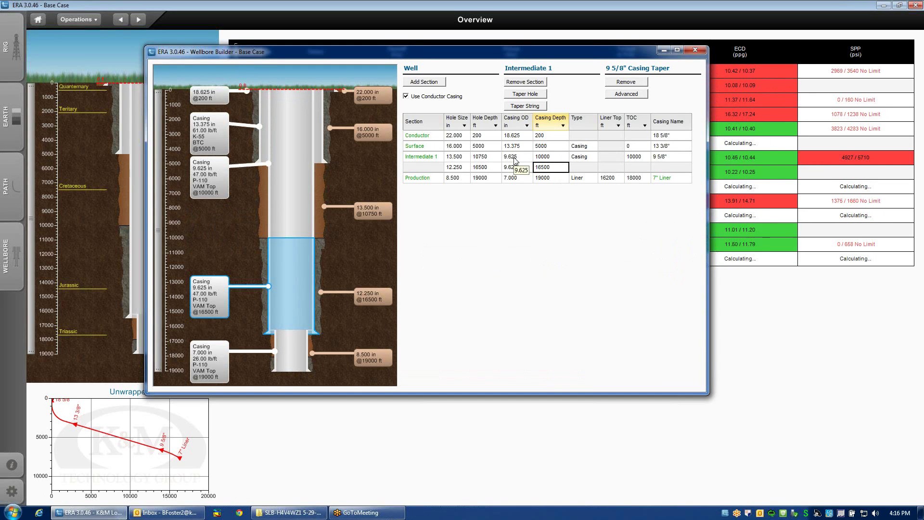
- Try 10 3/4" 65.7 lb/ft P-110 VAM Top casing on the upper taper, then cancel back to 9 5/8"
{"action": "left_click", "coordinate": [514, 157]}
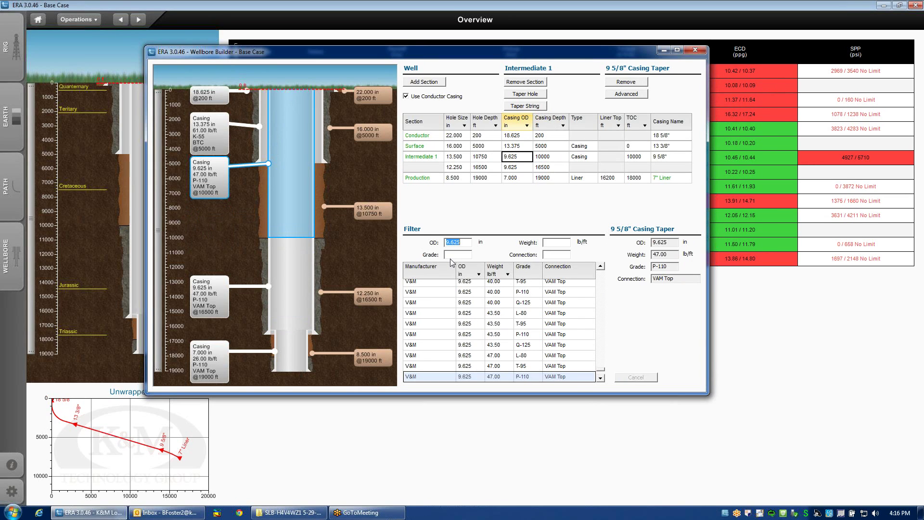
{"action": "type", "text": "10.75"}
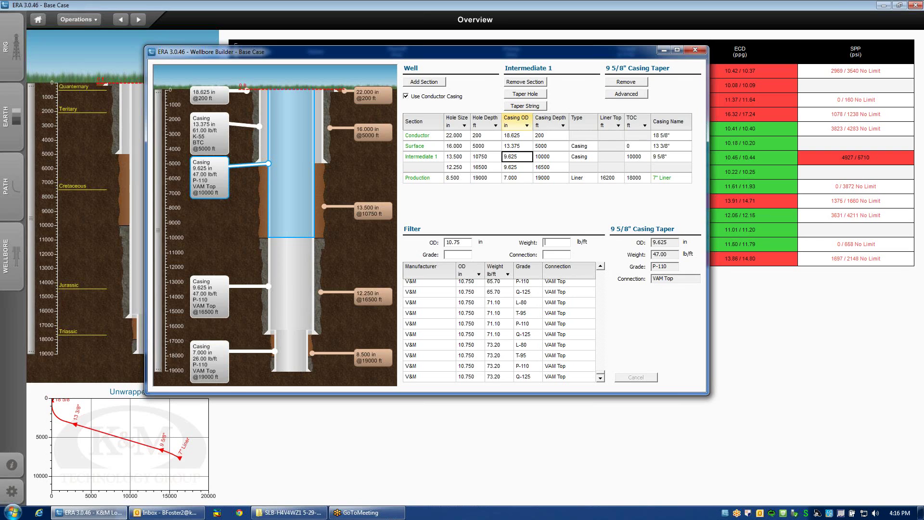
{"action": "type", "text": "65"}
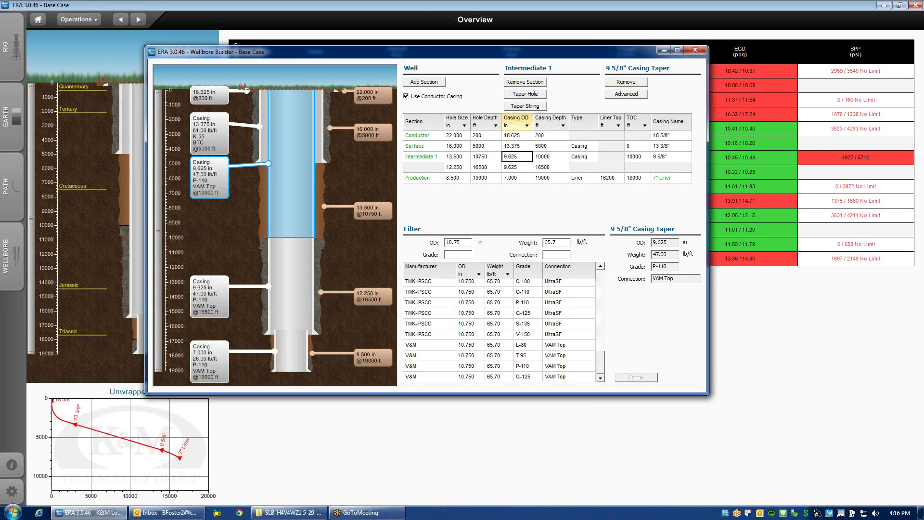
{"action": "type", "text": ".7"}
{"action": "key", "text": "Tab"}
{"action": "type", "text": "p"}
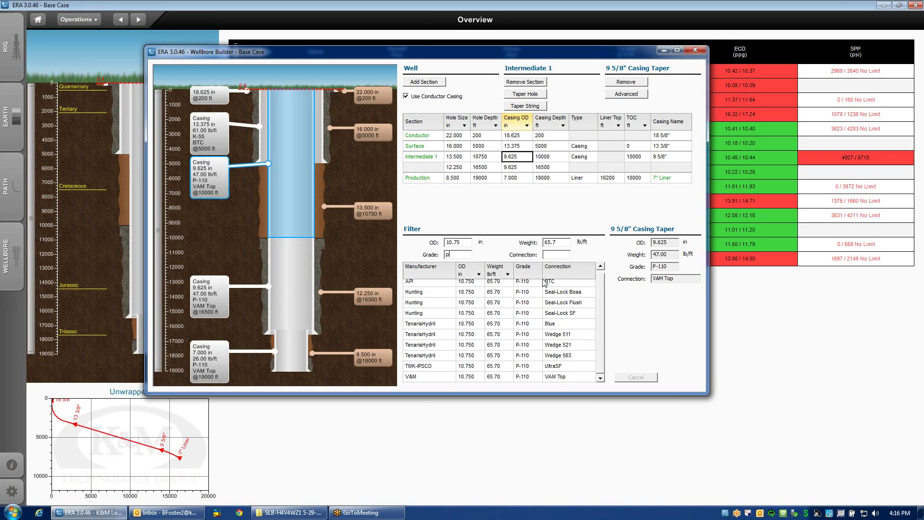
{"action": "left_click", "coordinate": [549, 254]}
{"action": "type", "text": "v"}
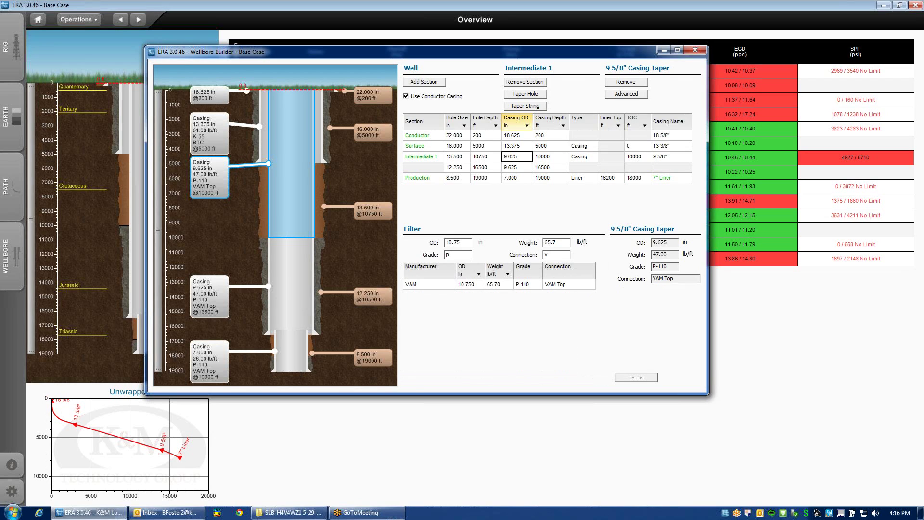
{"action": "left_click", "coordinate": [542, 285]}
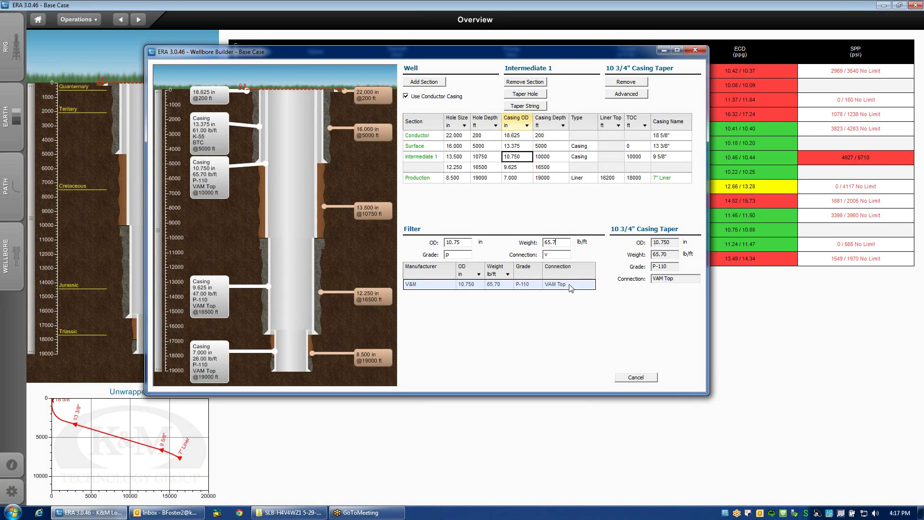
{"action": "left_click", "coordinate": [636, 377]}
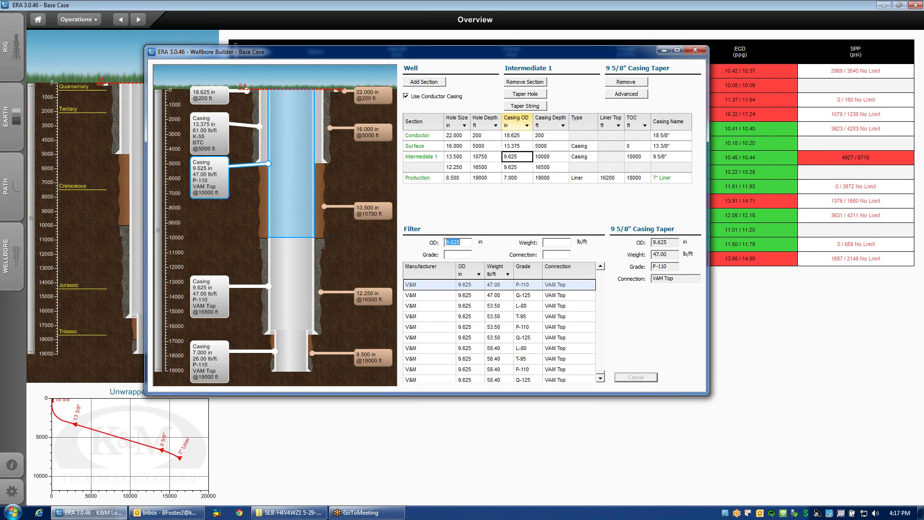
- Set the upper 9 5/8" taper's new make-up torque to 30.0 k ft-lb, then remove the casing taper
{"action": "left_click", "coordinate": [663, 278]}
{"action": "left_click", "coordinate": [626, 93]}
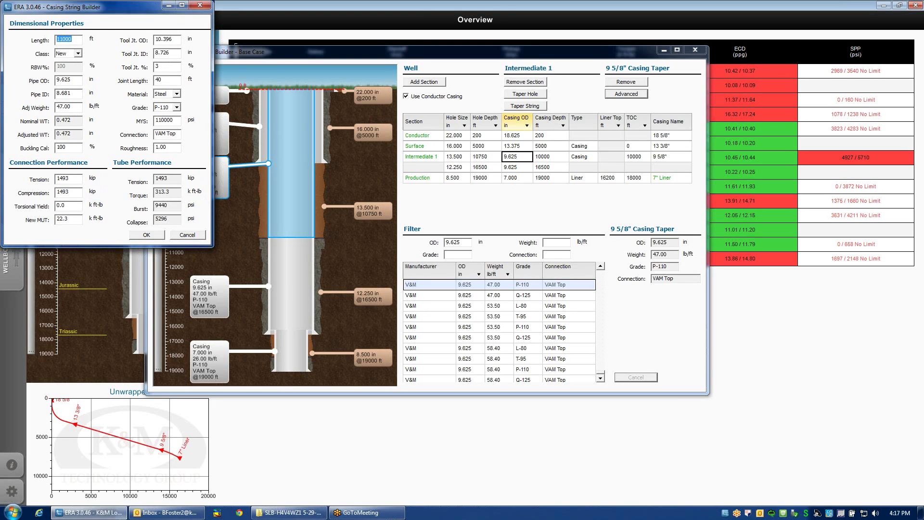
{"action": "left_click", "coordinate": [67, 219]}
{"action": "type", "text": "30.0"}
{"action": "left_click", "coordinate": [146, 234]}
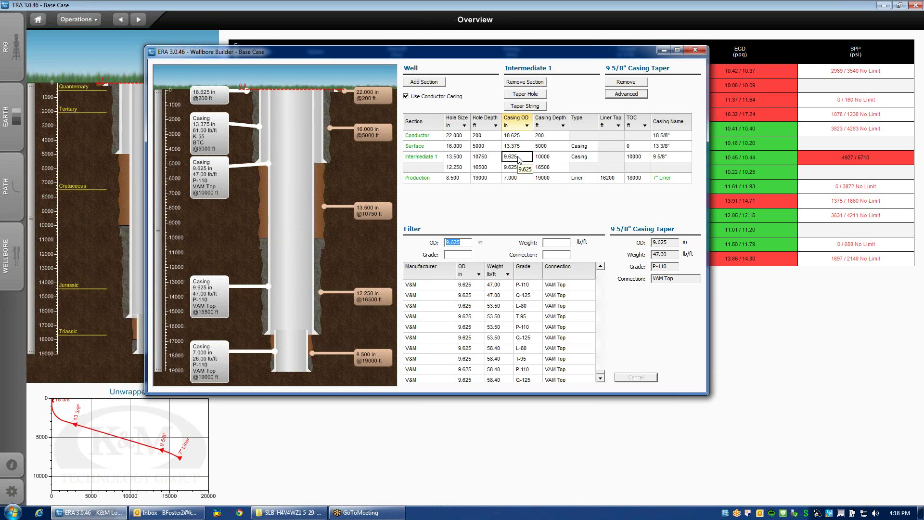
{"action": "left_click", "coordinate": [626, 83]}
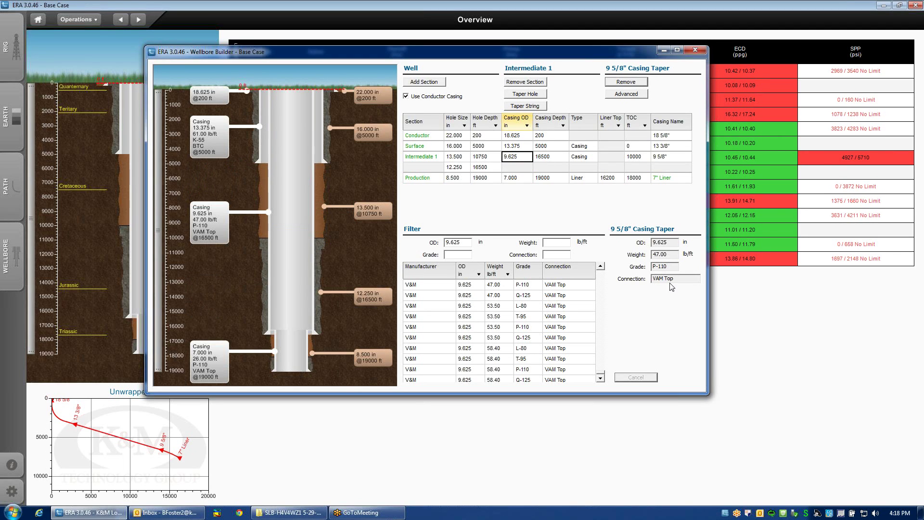
- Delete the 13.500 in and extra hole intervals, leaving one 12.250 in Intermediate 1 hole to 16500 ft
{"action": "left_click", "coordinate": [484, 158]}
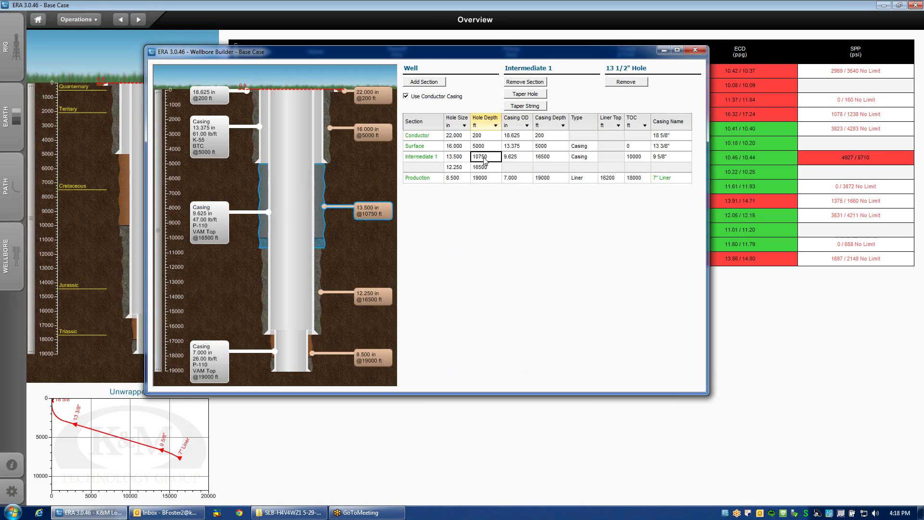
{"action": "left_click", "coordinate": [536, 94]}
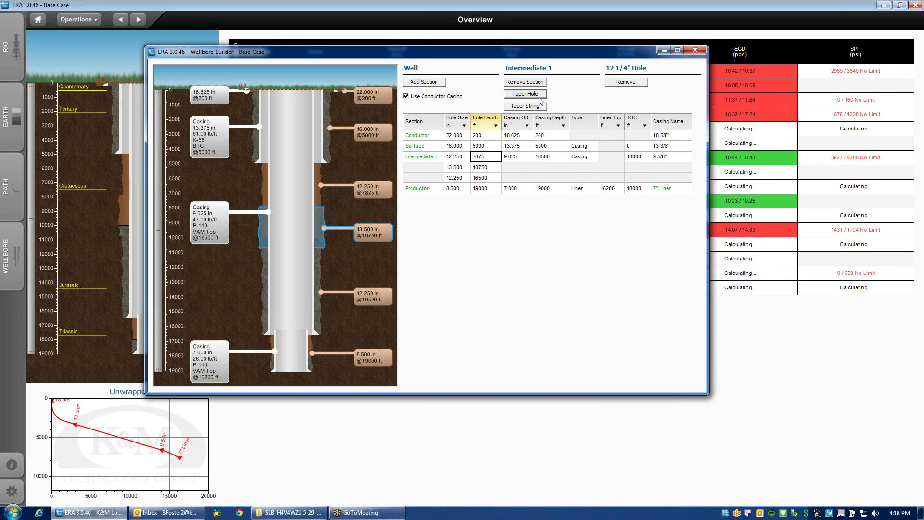
{"action": "left_click", "coordinate": [481, 168]}
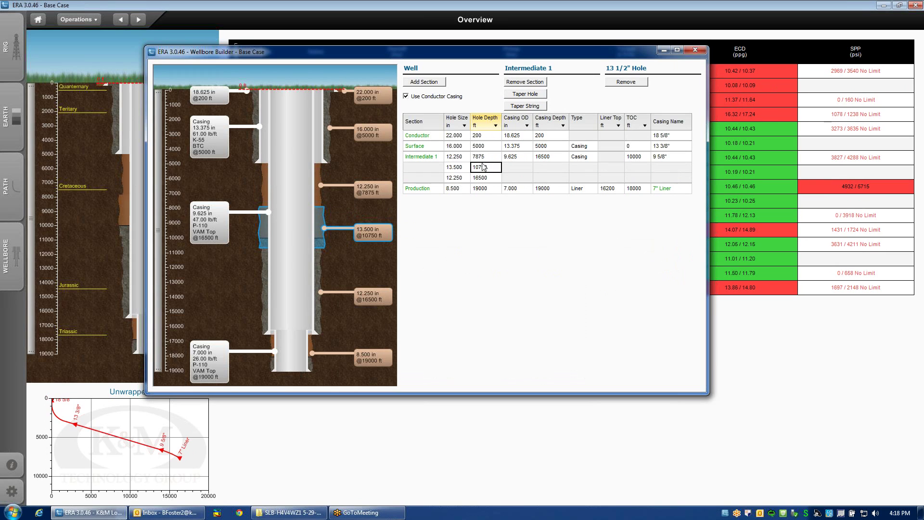
{"action": "left_click", "coordinate": [620, 83]}
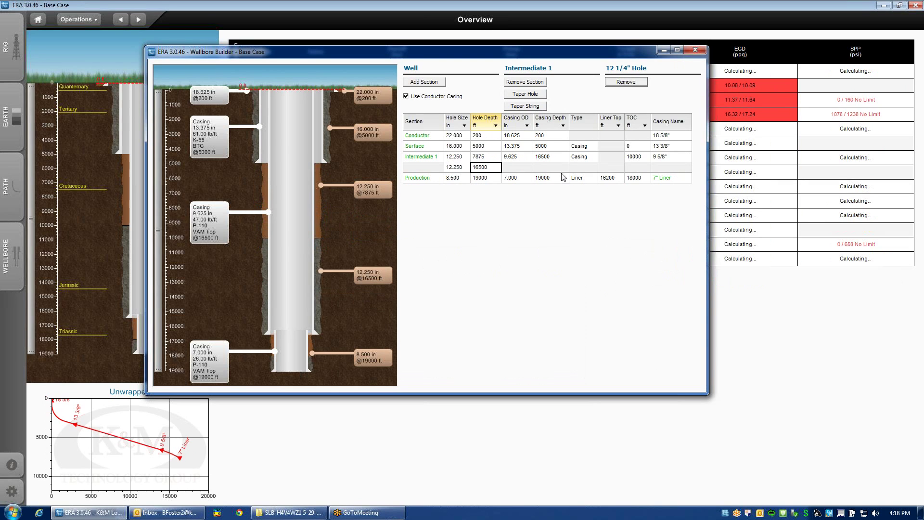
{"action": "left_click", "coordinate": [489, 160]}
{"action": "left_click", "coordinate": [625, 82]}
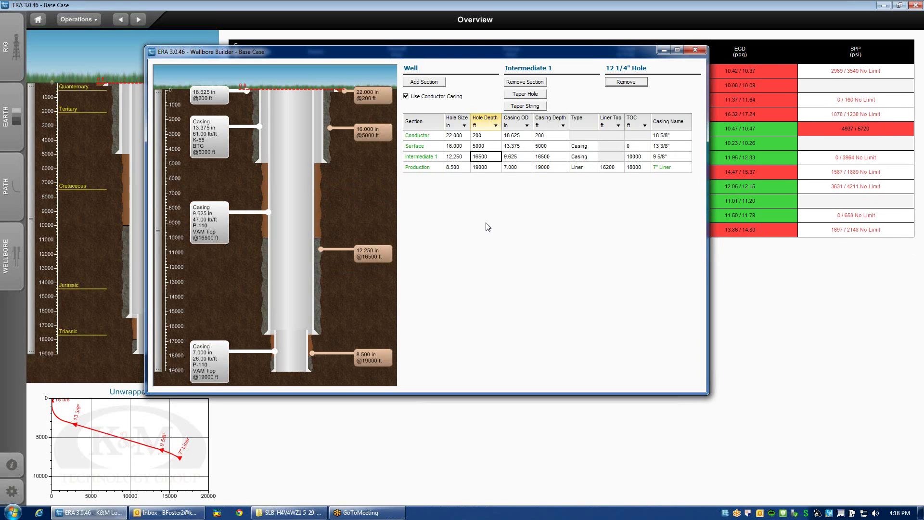
- Switch the Production string type to Casing and then back to Liner
{"action": "left_click", "coordinate": [587, 167]}
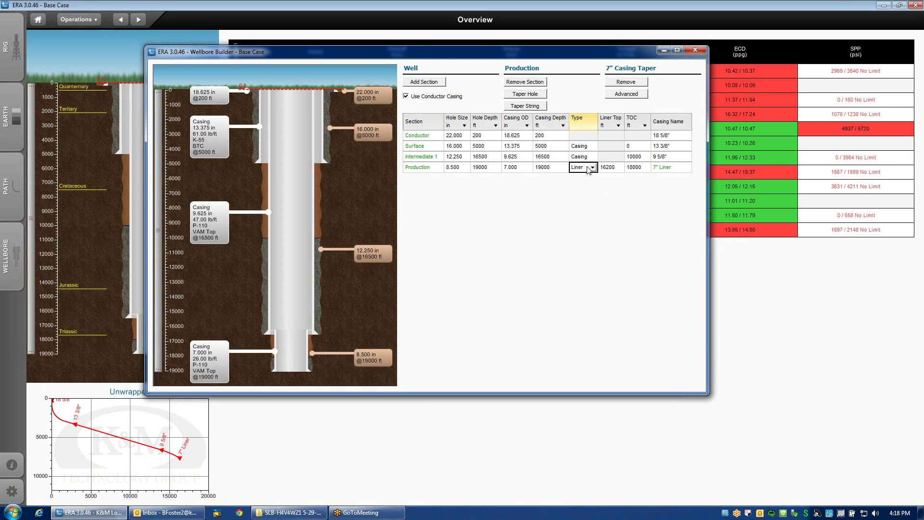
{"action": "left_click", "coordinate": [592, 167]}
{"action": "left_click", "coordinate": [586, 177]}
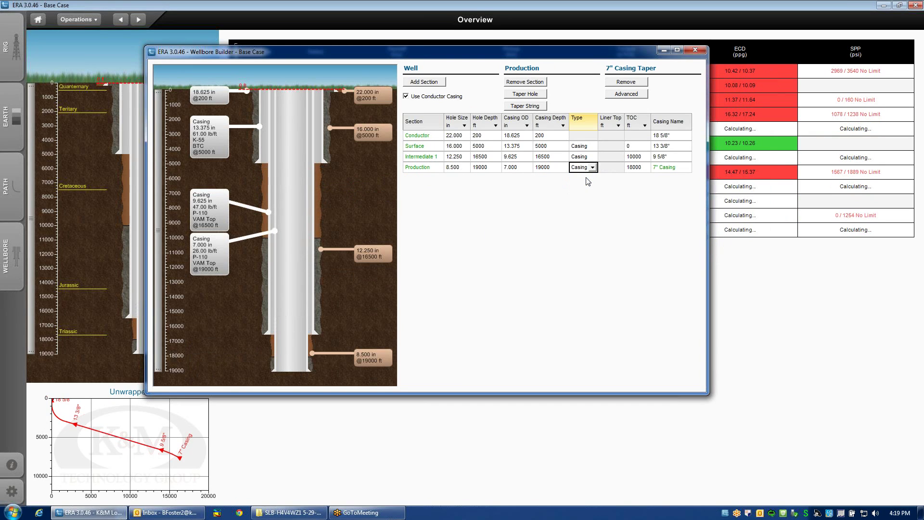
{"action": "left_click", "coordinate": [592, 167]}
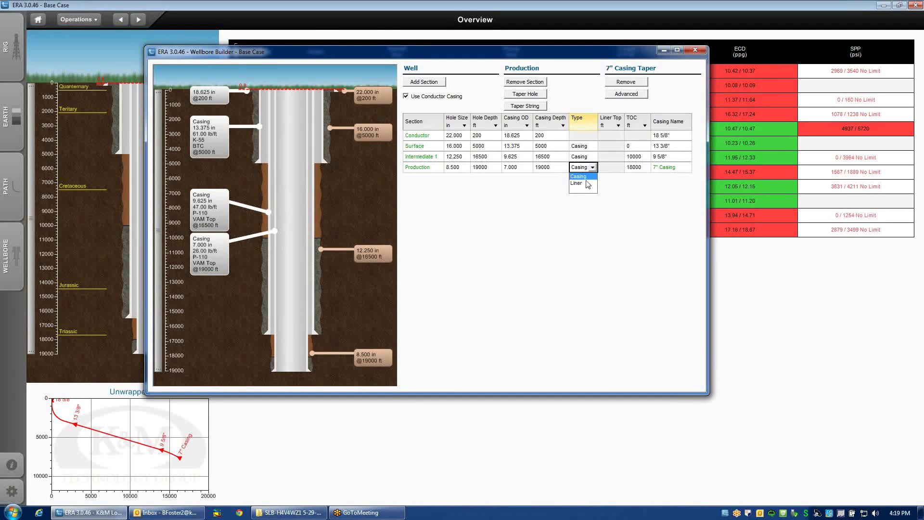
{"action": "left_click", "coordinate": [587, 182]}
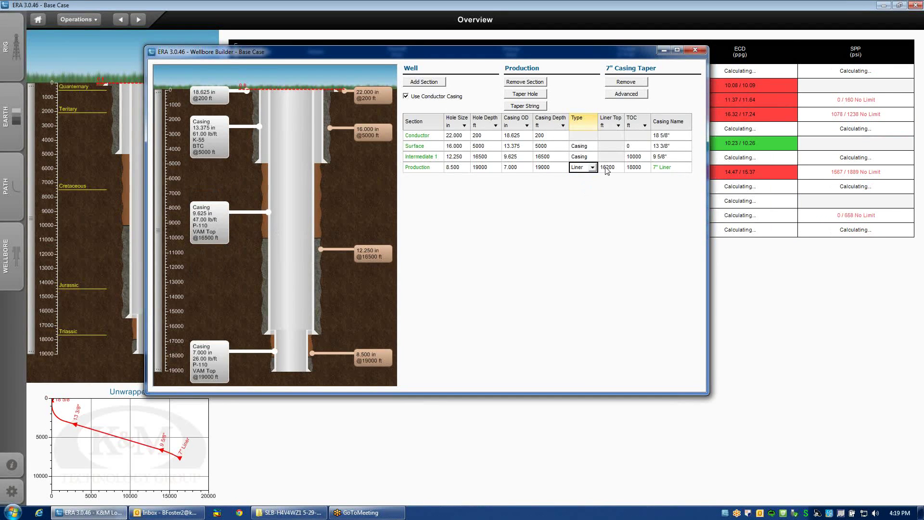
- Set the Production liner top and top of cement both to 16000 ft
{"action": "left_click", "coordinate": [606, 169]}
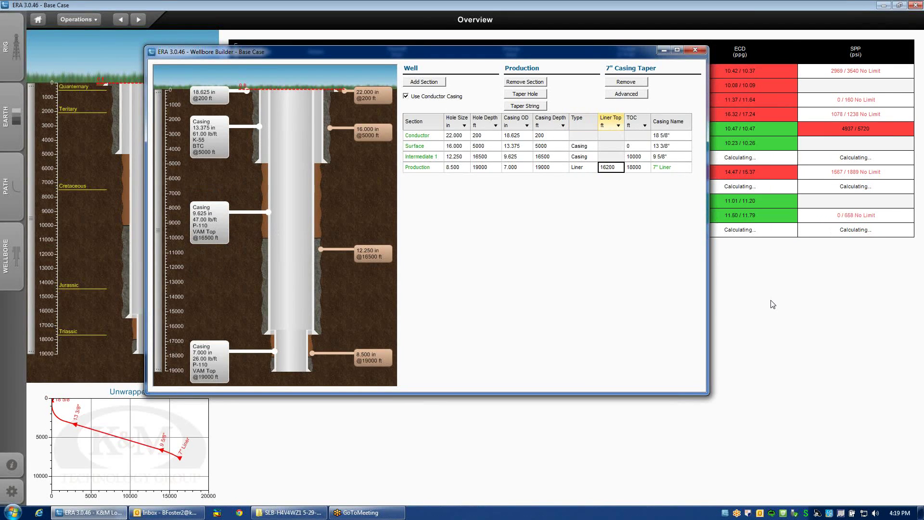
{"action": "type", "text": "16"}
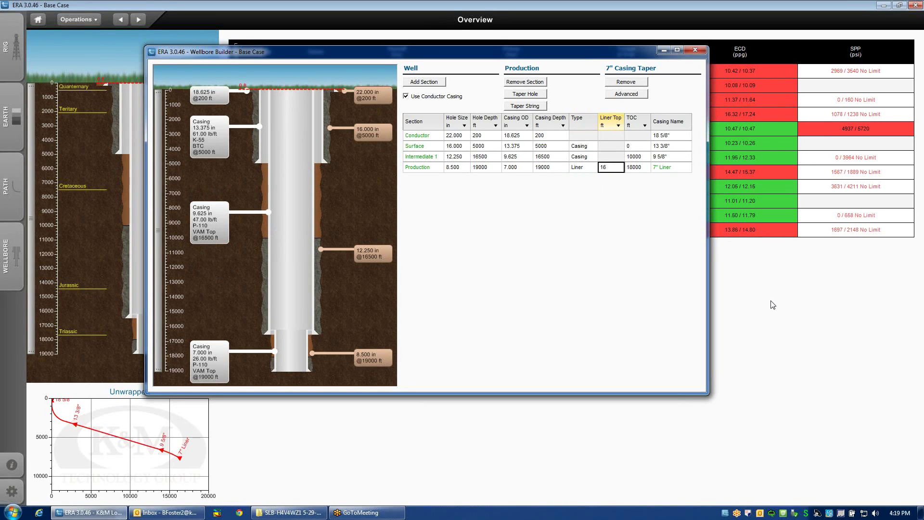
{"action": "type", "text": "000"}
{"action": "key", "text": "Return"}
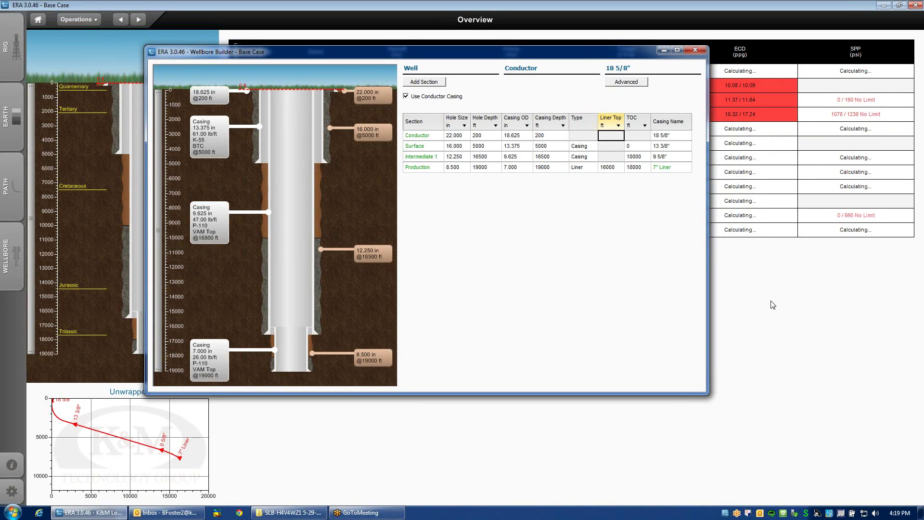
{"action": "left_click", "coordinate": [638, 168]}
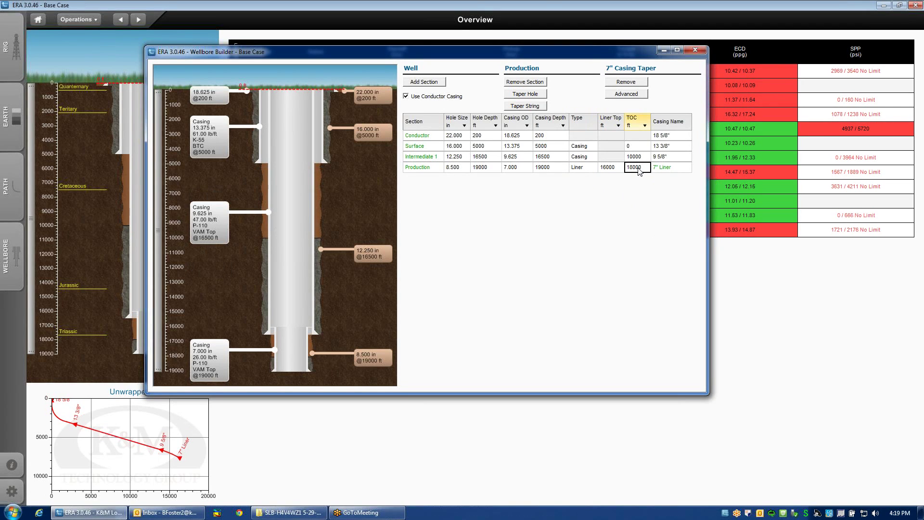
{"action": "type", "text": "1600"}
{"action": "key", "text": "Return"}
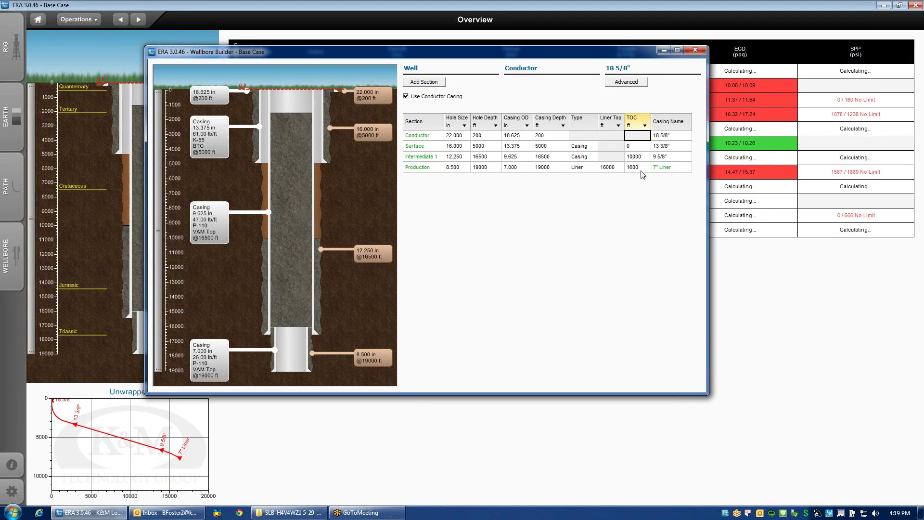
{"action": "left_click", "coordinate": [639, 168]}
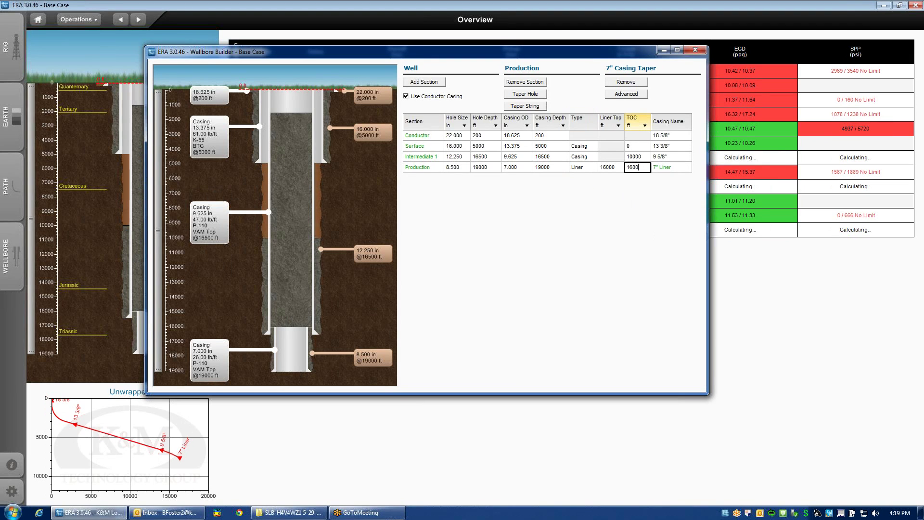
{"action": "type", "text": "0"}
{"action": "key", "text": "Return"}
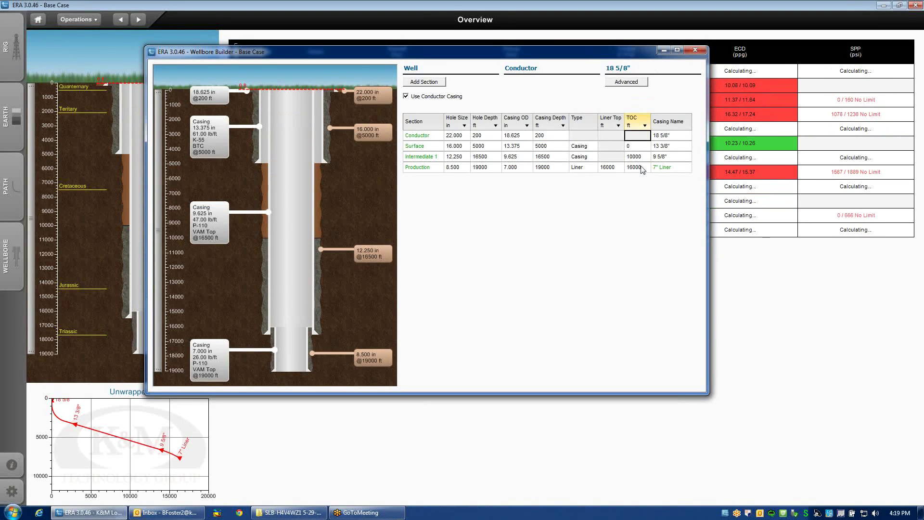
{"action": "left_click", "coordinate": [664, 158]}
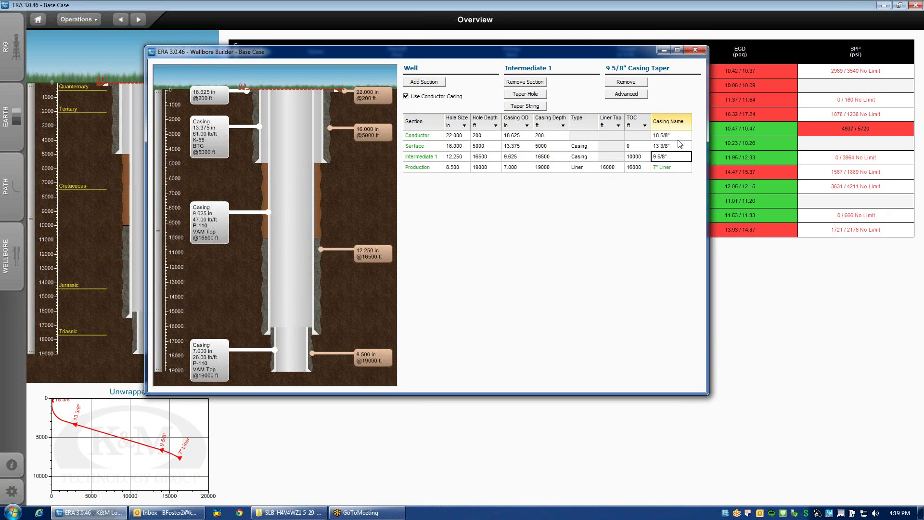
- Replace the automatic Production casing name with the custom name '7" Liner'
{"action": "left_click", "coordinate": [663, 169]}
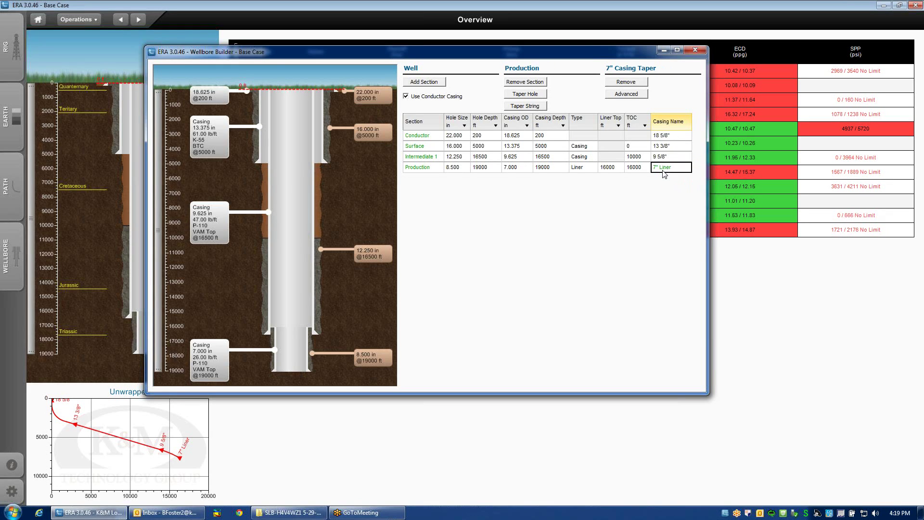
{"action": "left_click", "coordinate": [663, 172]}
{"action": "key", "text": "BackSpace"}
{"action": "left_click", "coordinate": [667, 151]}
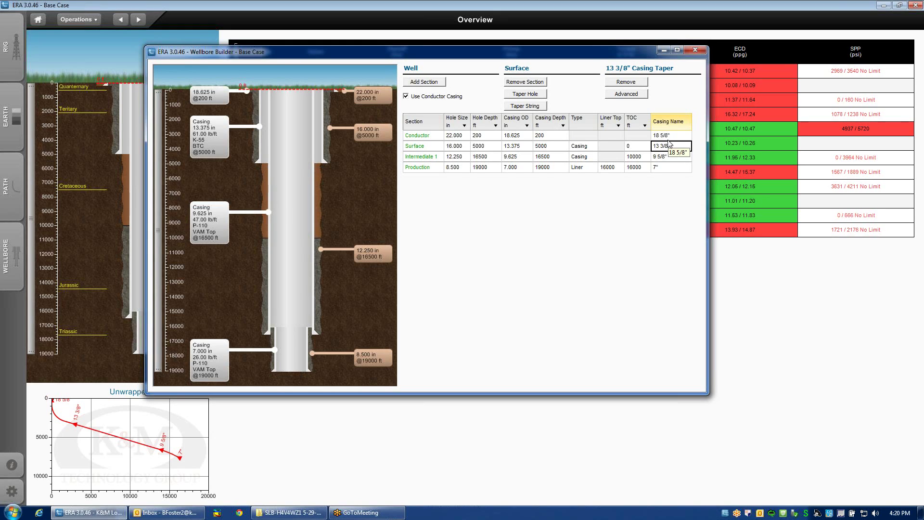
{"action": "left_click", "coordinate": [671, 167]}
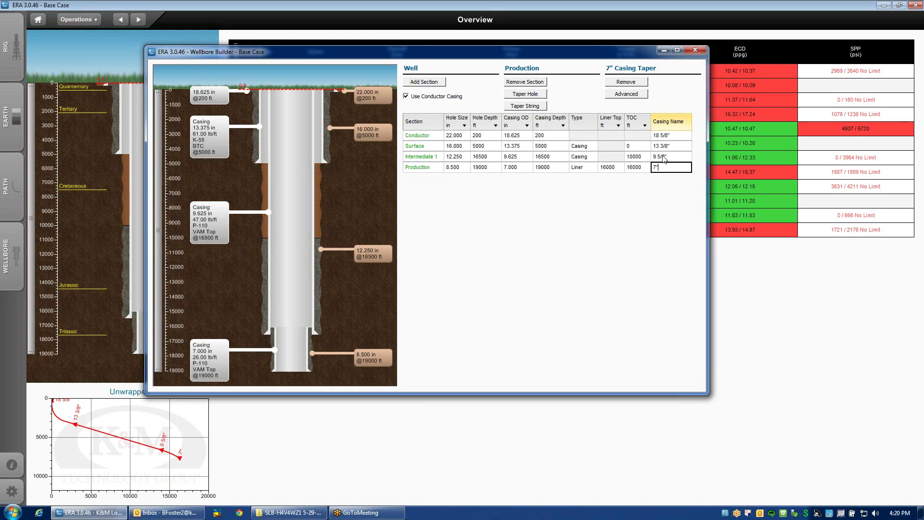
{"action": "type", "text": "Liner"}
{"action": "left_click", "coordinate": [681, 146]}
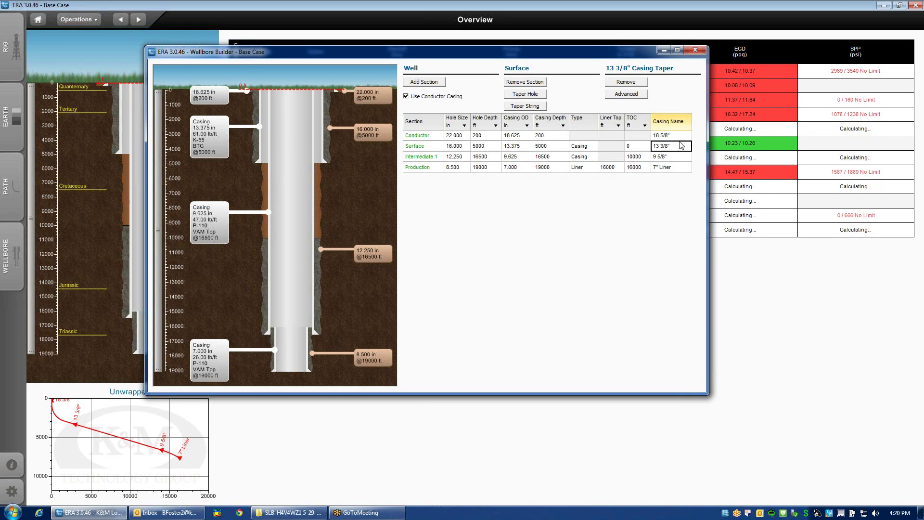